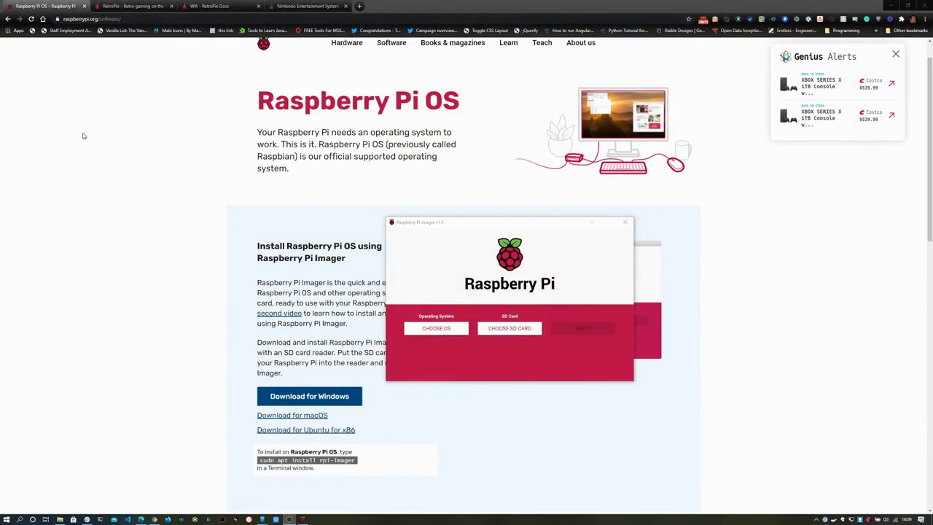
Open the RetroPie site's download page and examine the pre-made images for each Raspberry Pi model.
left_click(132, 163)
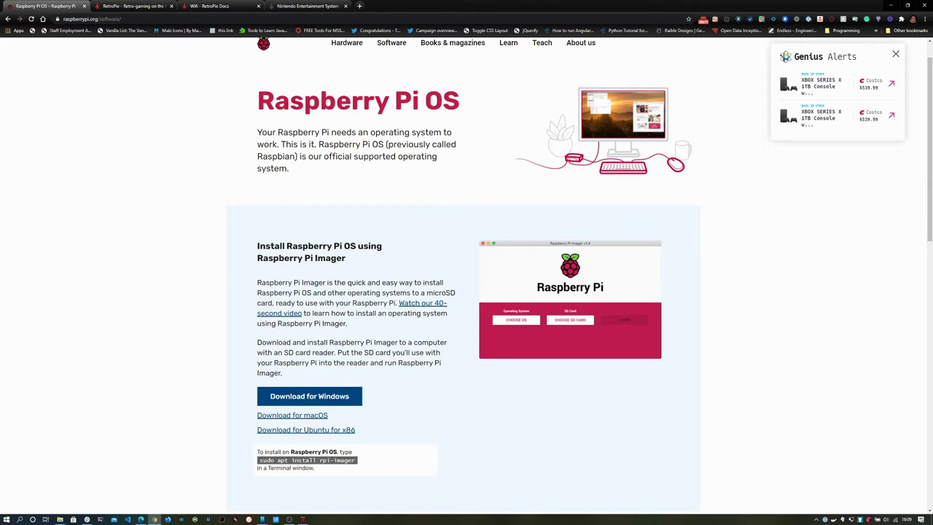
left_click(135, 6)
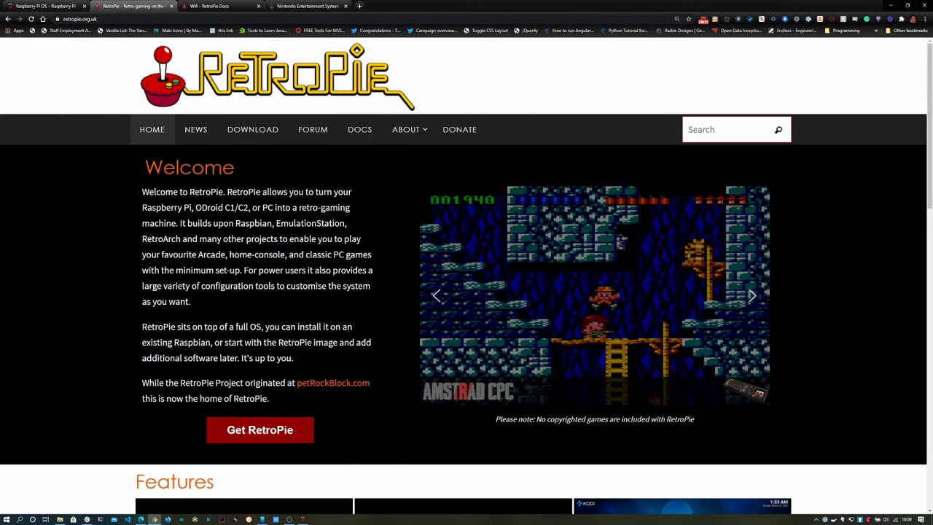
left_click(231, 138)
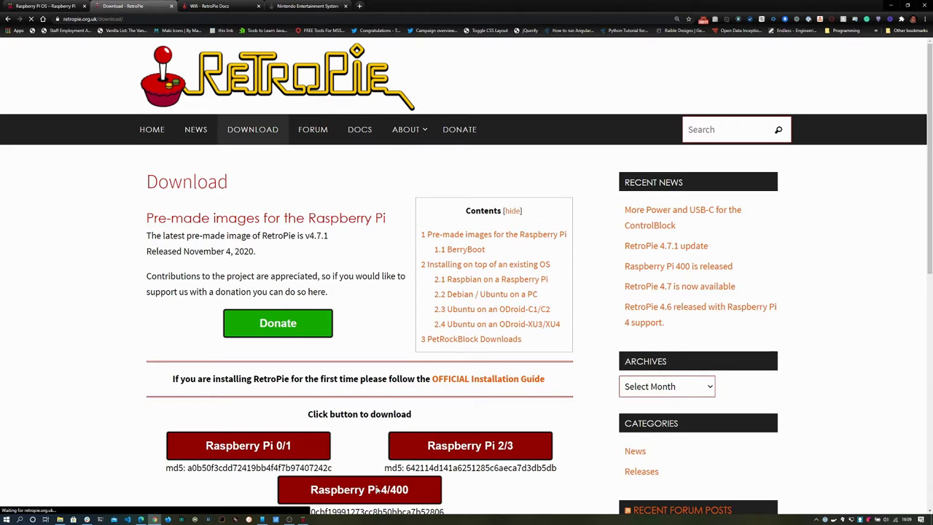
scroll(372, 481, "down", 1)
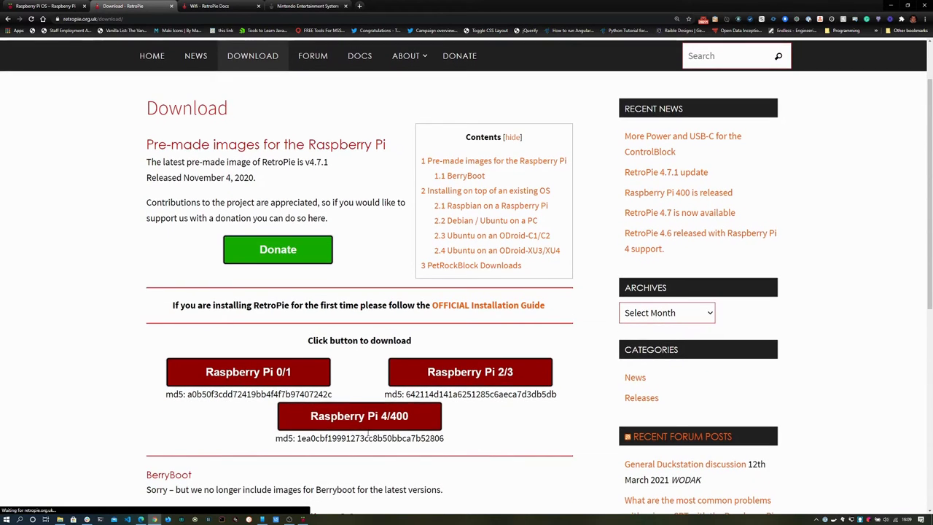
scroll(351, 428, "down", 1)
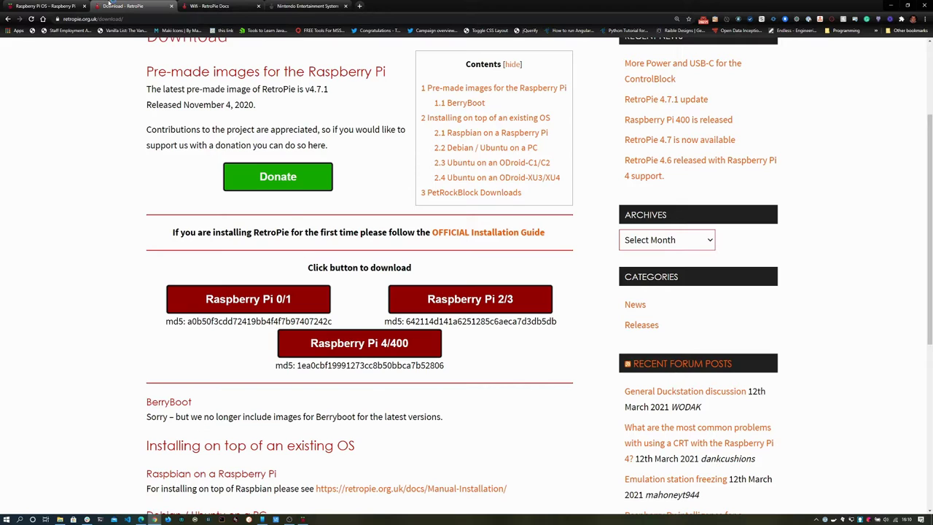
Switch to Raspberry Pi Imager and choose the emulation image RetroPie 4.7.1 (RPI 4/400) as the operating system.
left_click(60, 5)
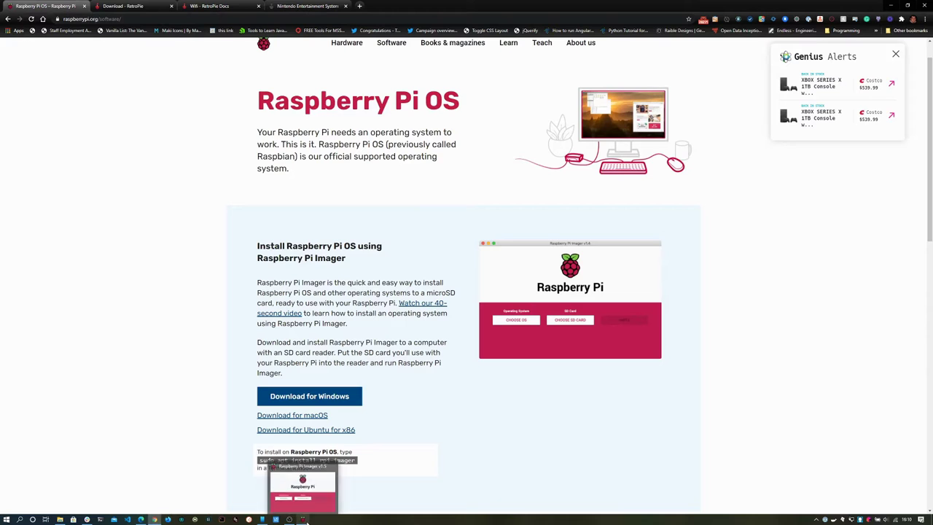
left_click(304, 519)
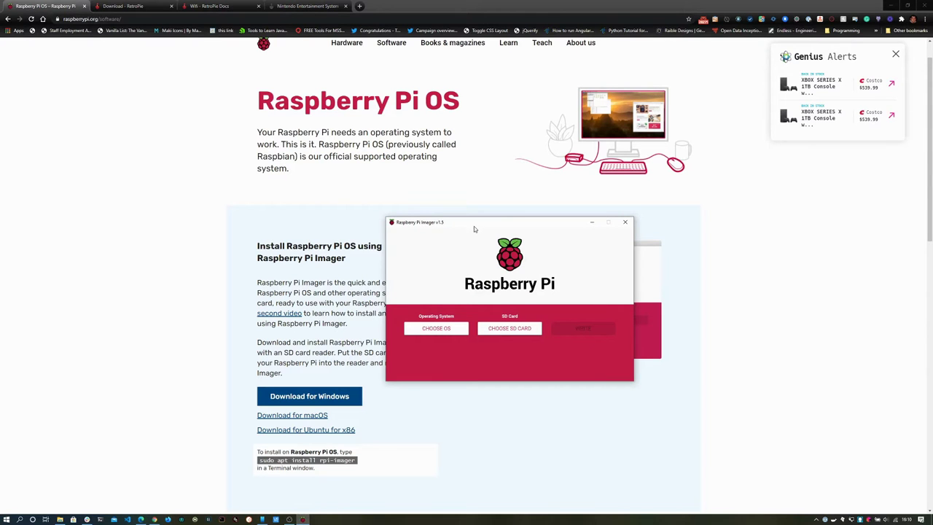
left_click_drag(475, 224, 358, 189)
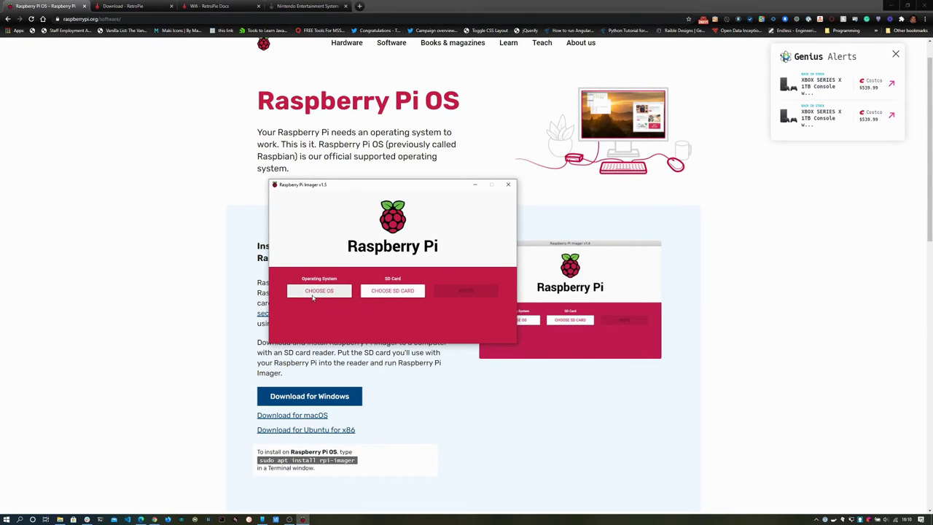
left_click(315, 290)
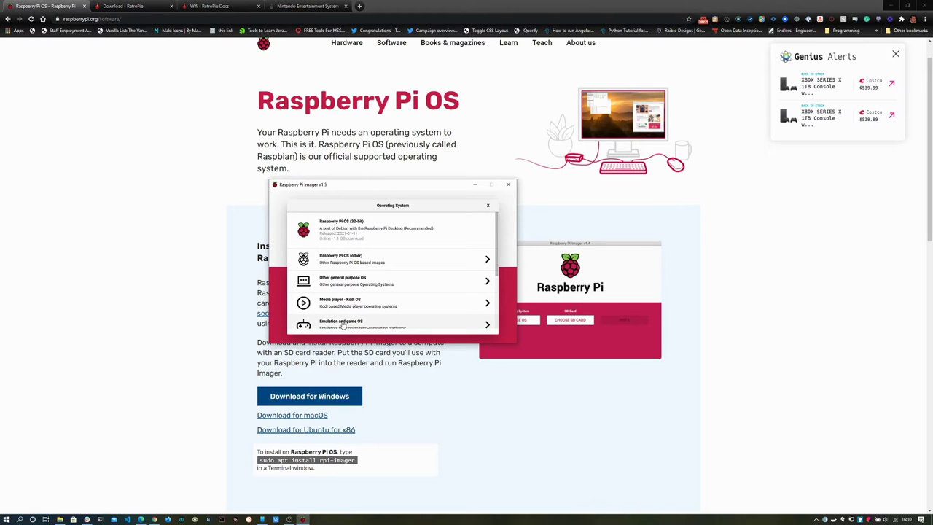
left_click(342, 326)
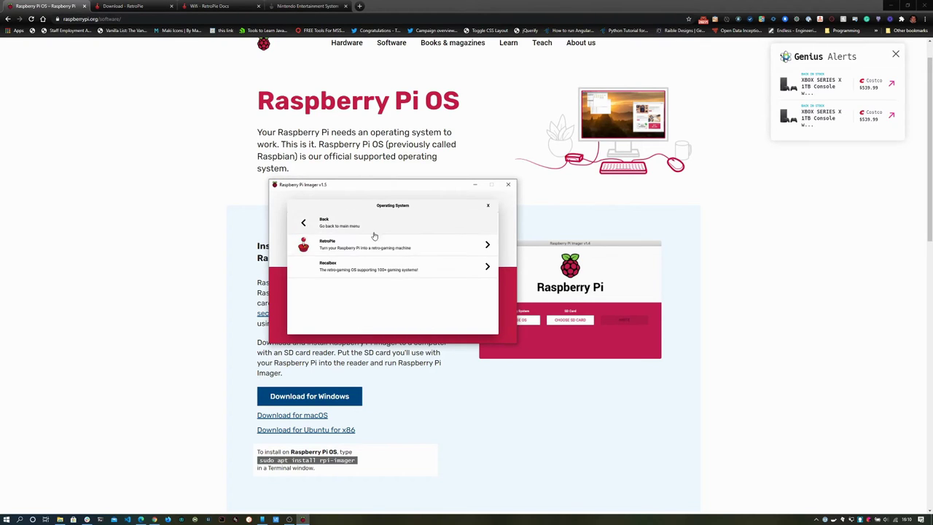
left_click(343, 248)
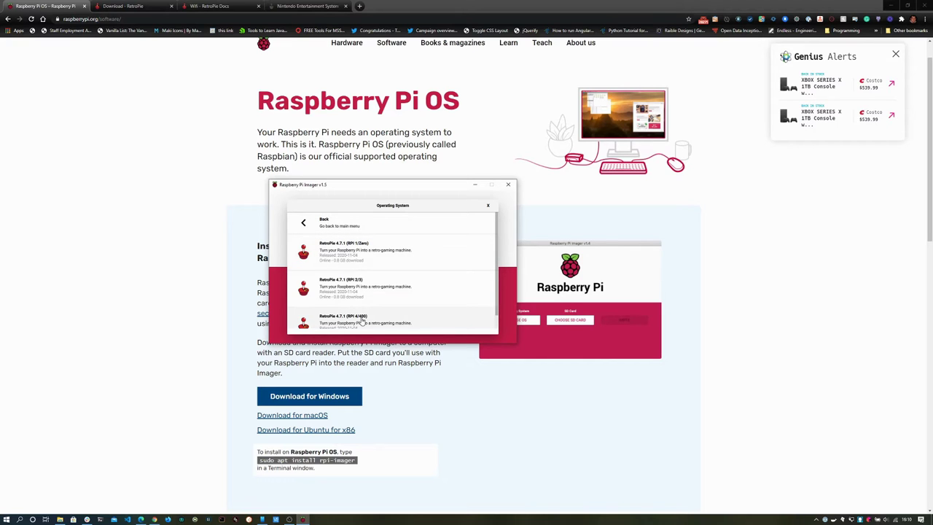
left_click(352, 325)
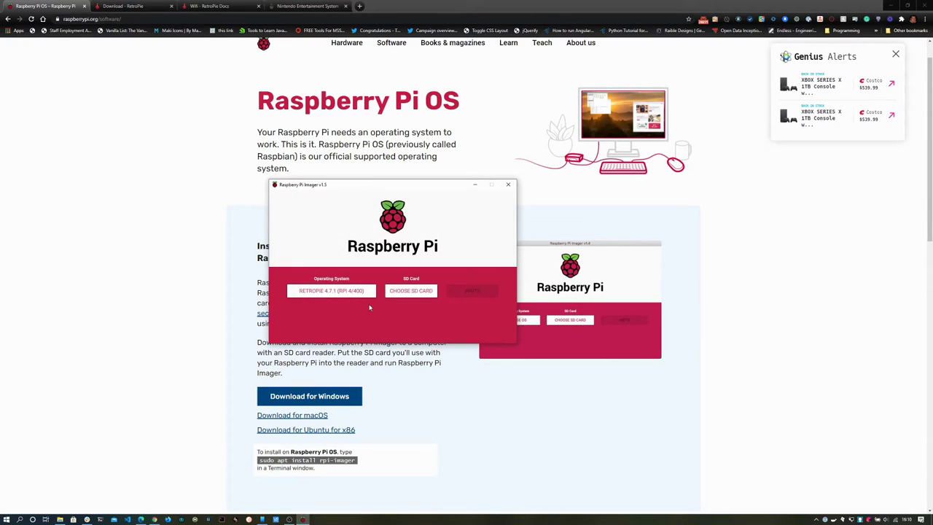
Choose the 125.1 GB Generic STORAGE DEVICE USB Device as the SD card and close Raspberry Pi Imager.
left_click(411, 290)
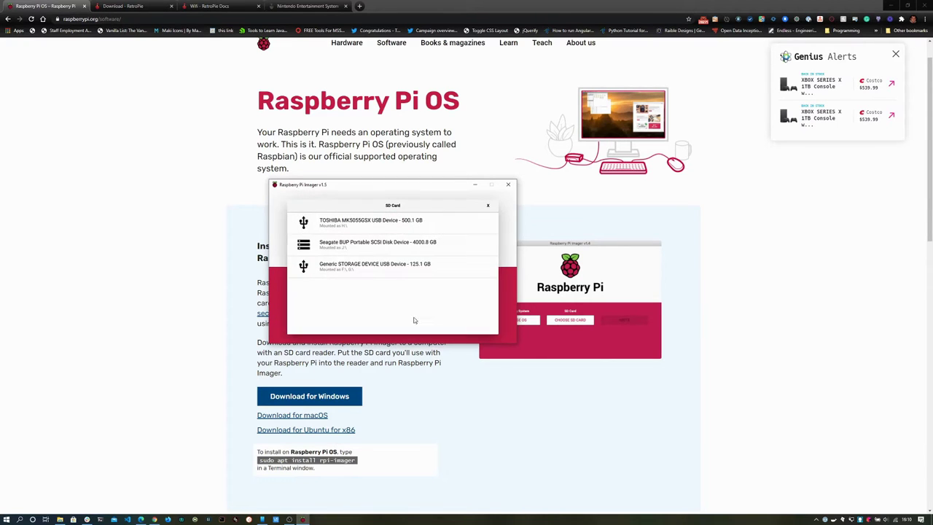
left_click(354, 269)
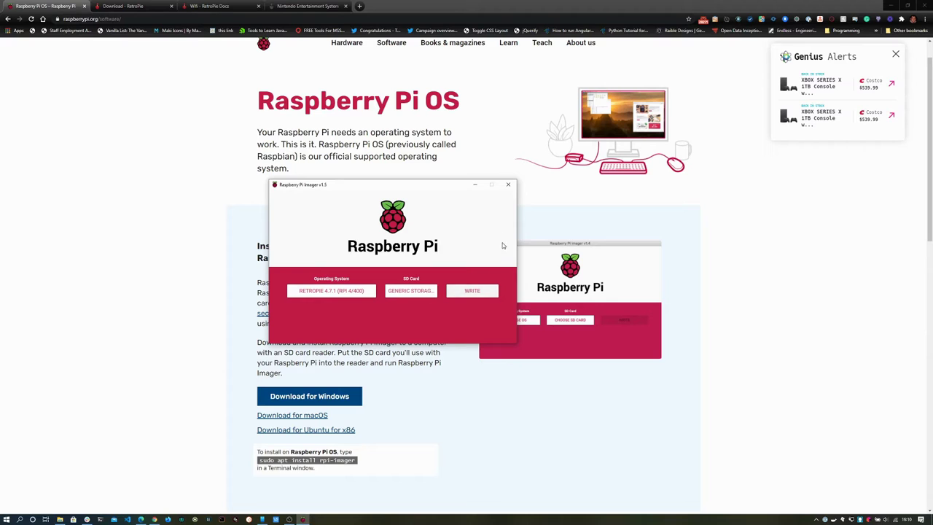
left_click(506, 187)
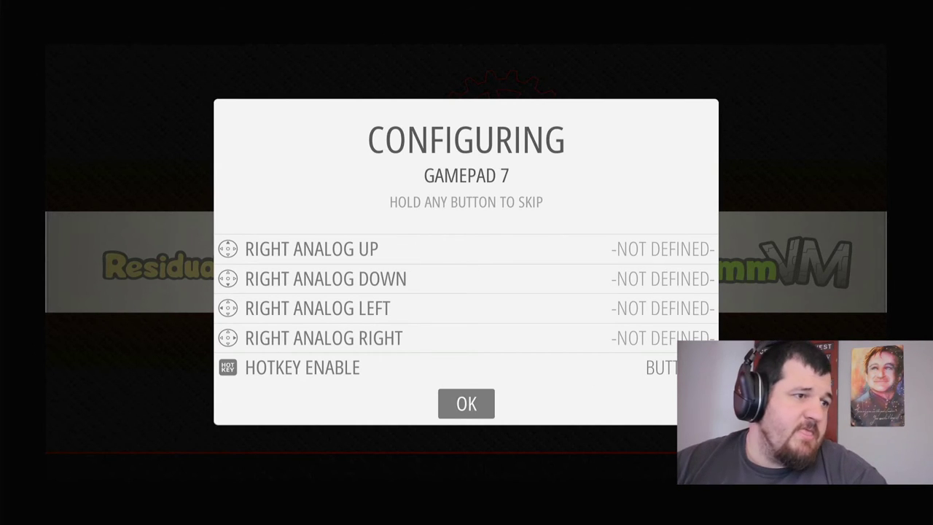
Confirm the button configuration for Gamepad 7 in EmulationStation and leave the main menu.
key("Return")
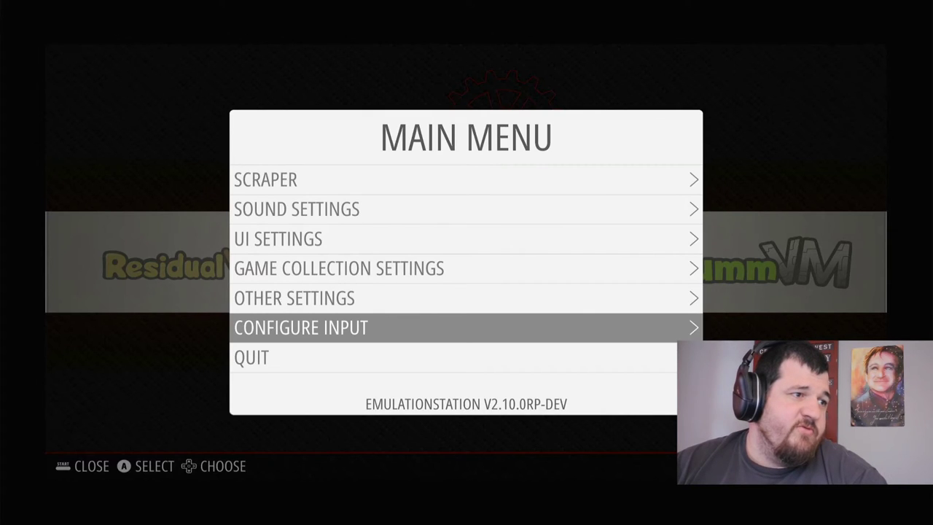
key("Escape")
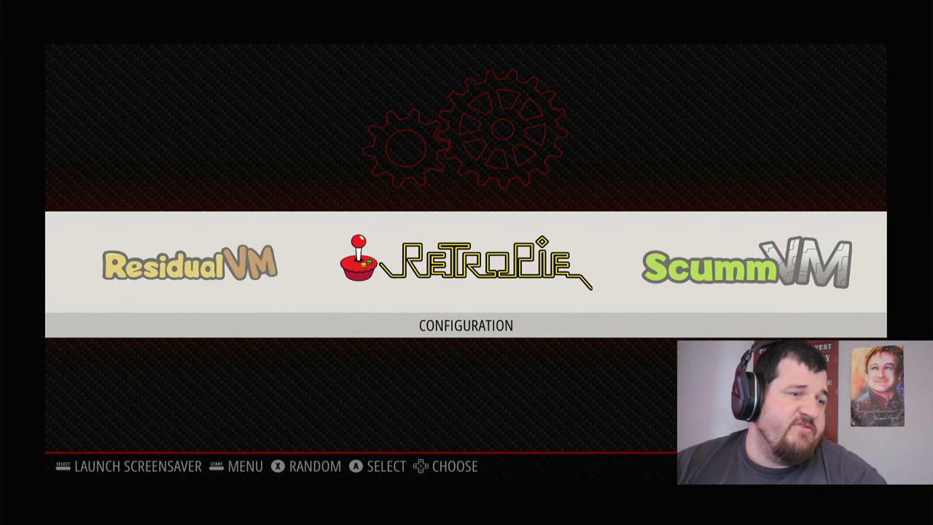
Browse the game systems to Nintendo Entertainment System and open its game list.
key("Right")
key("Right")
key("Right")
key("Right")
key("Right")
key("Right")
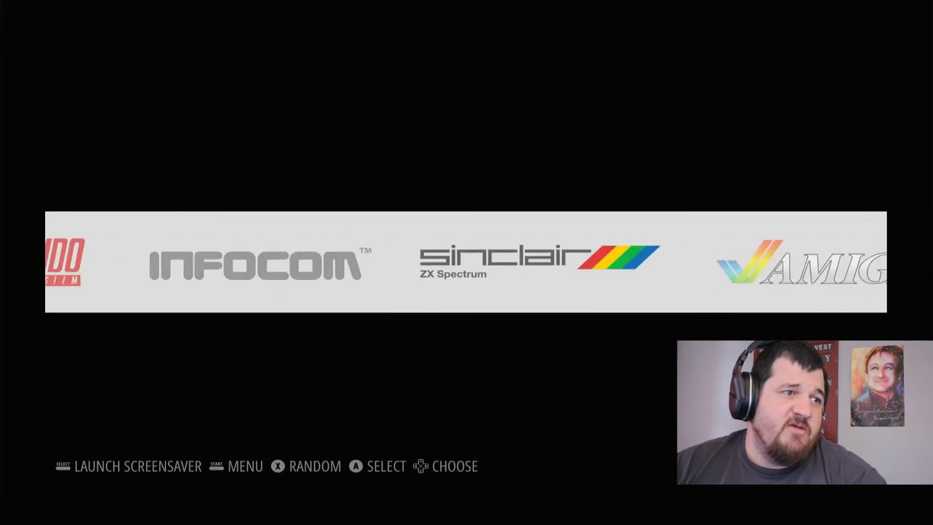
key("Right")
key("Right")
key("Right")
key("Right")
key("Right")
key("Right")
key("Right")
key("Right")
key("Right")
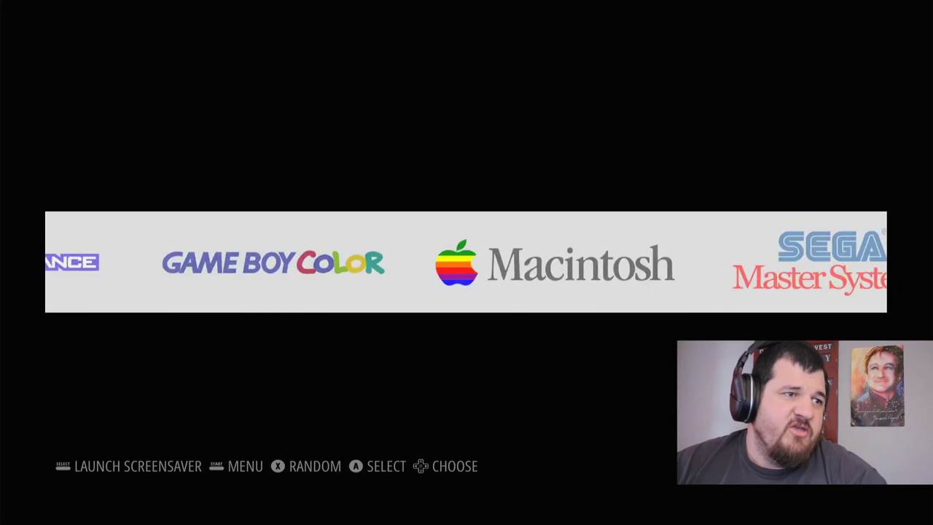
key("Right")
key("Right")
key("Right")
key("Right")
key("Right")
key("Left")
key("Left")
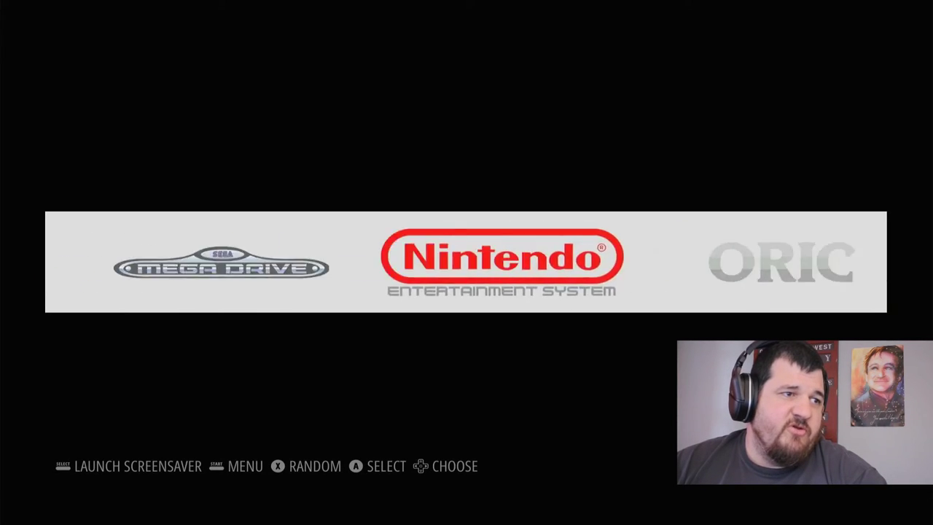
key("Left")
key("Right")
key("Right")
key("Right")
key("Left")
key("Left")
key("Left")
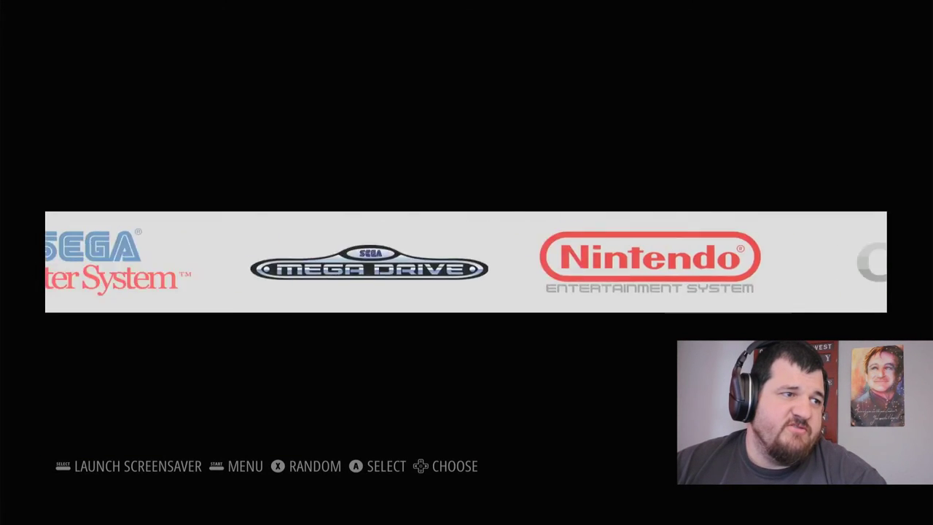
key("Right")
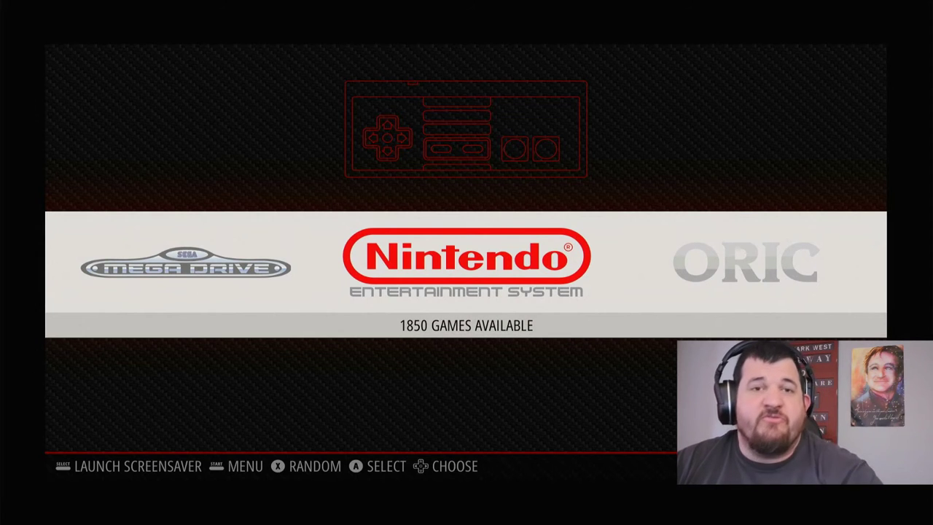
key("Return")
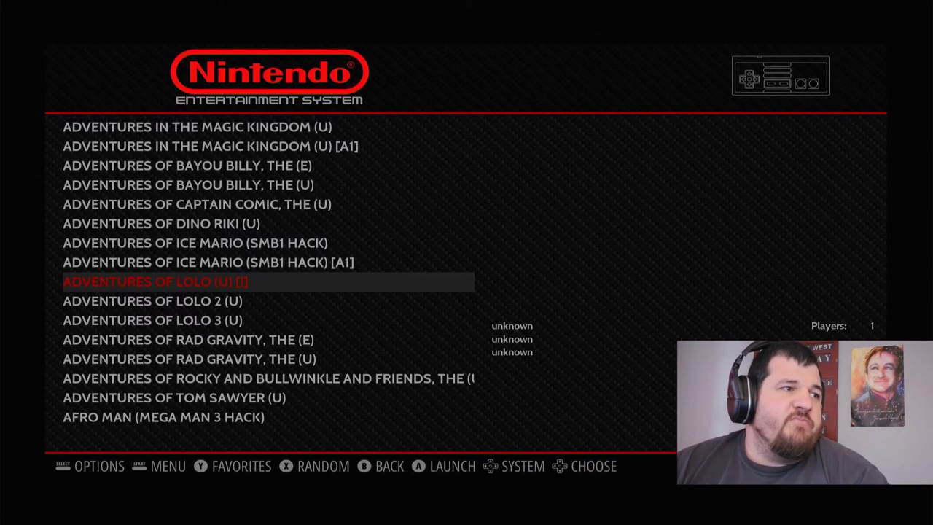
Launch Adventures of Lolo (U) [!] and skip through its intro to start Floor 1.
key("Return")
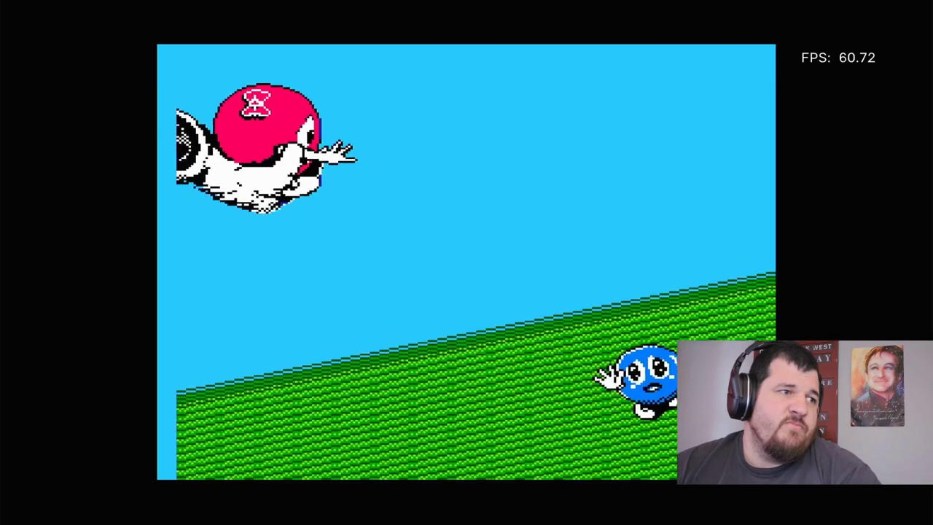
key("Return")
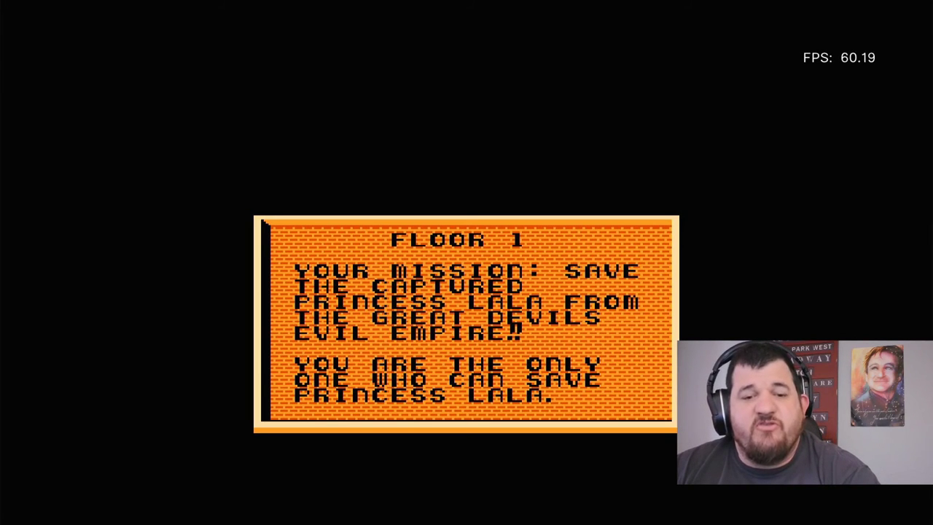
key("Return")
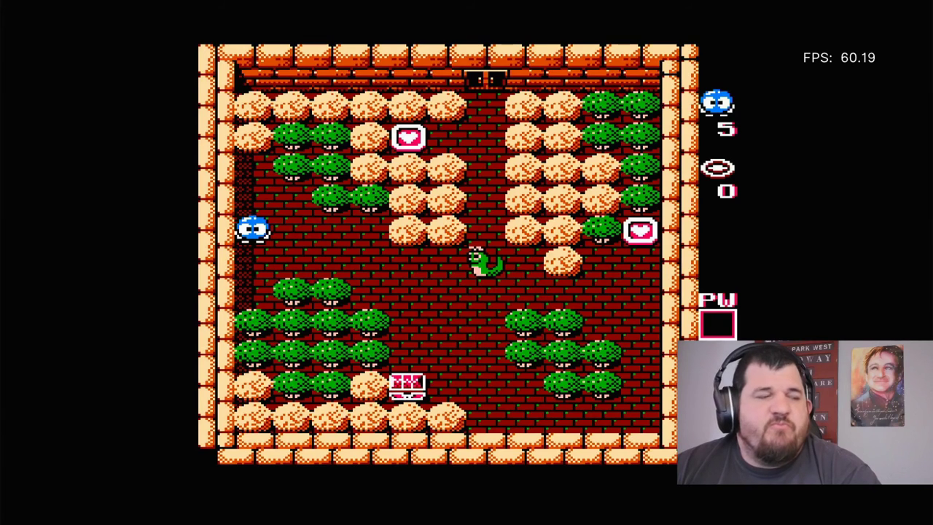
key("Right")
key("Up")
key("Right")
key("Down")
key("Left")
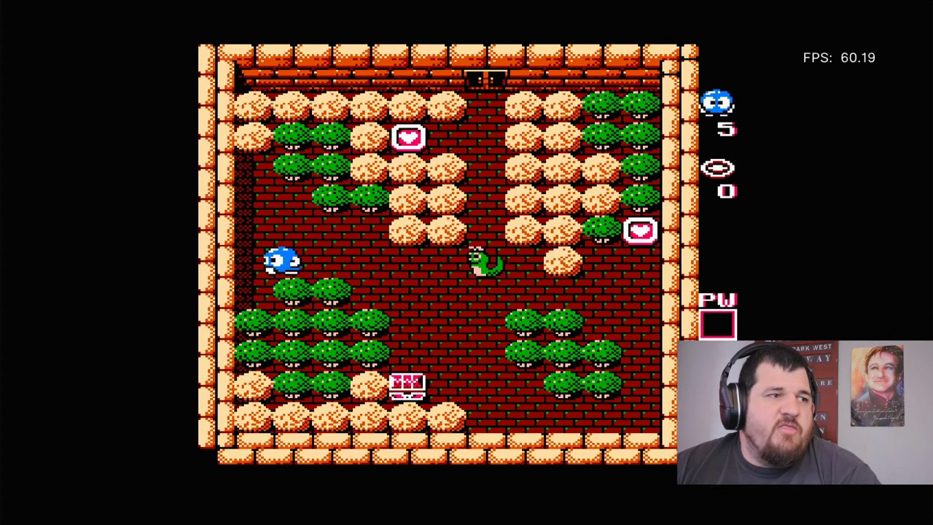
key("Up")
key("Up")
key("Left")
key("Up")
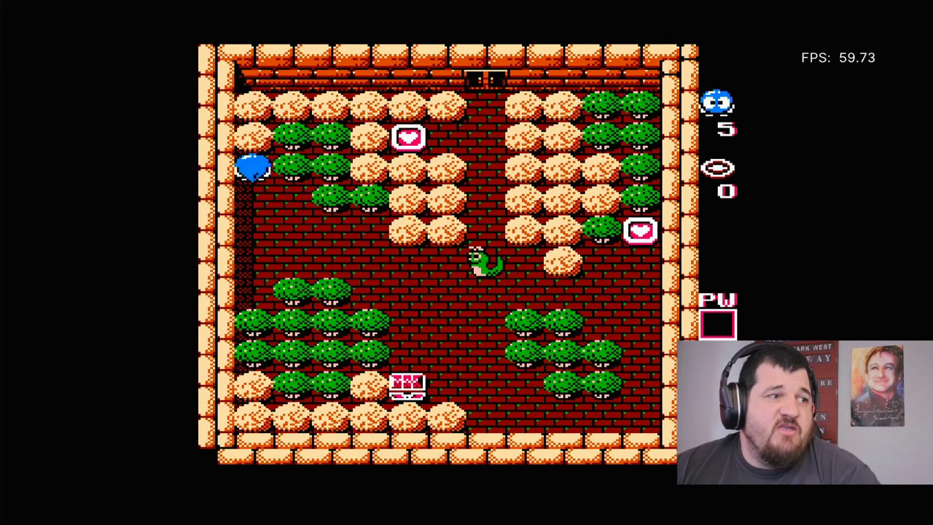
key("Down")
key("Down")
key("Up")
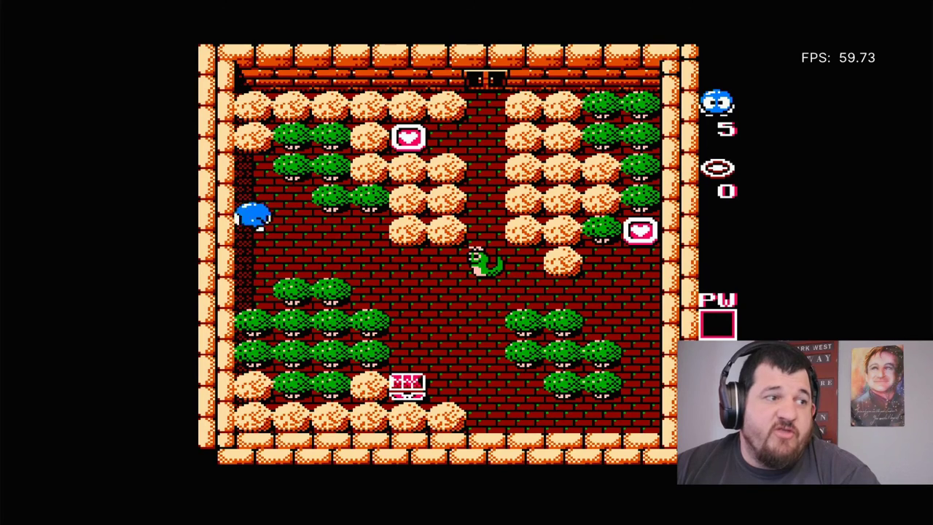
key("Down")
key("Right")
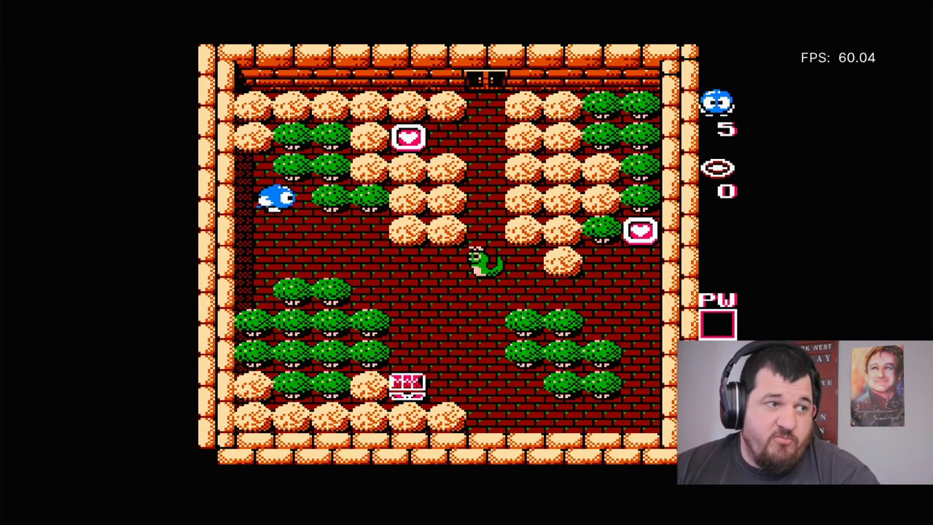
key("Down")
key("Down")
key("Left")
key("Down")
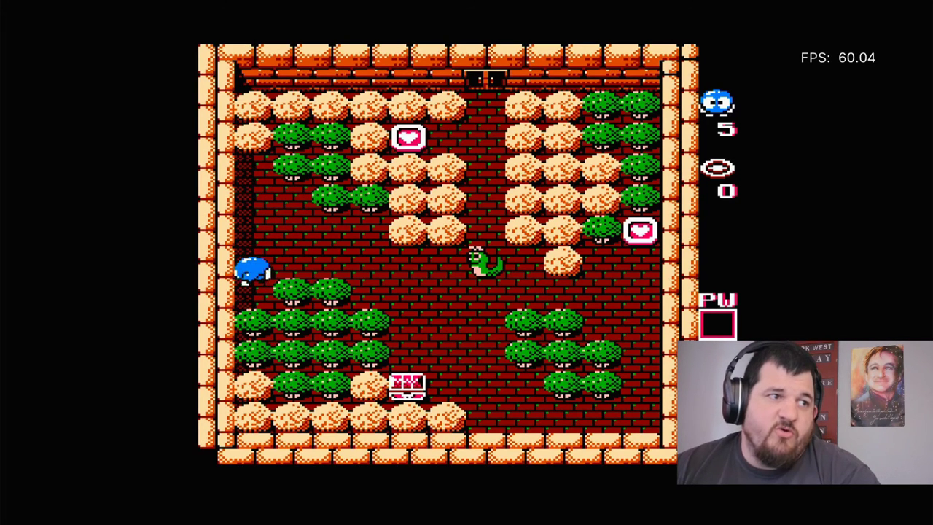
key("Up")
key("Up")
key("Right")
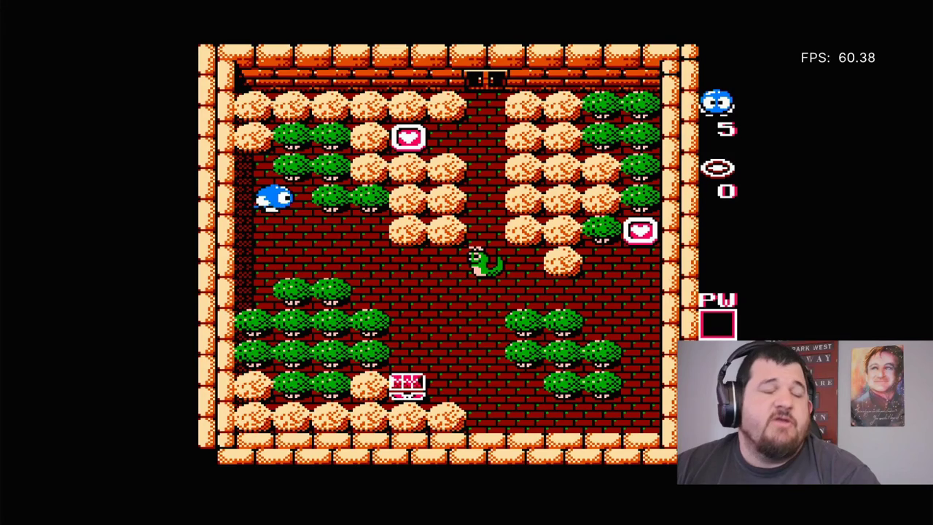
key("Escape")
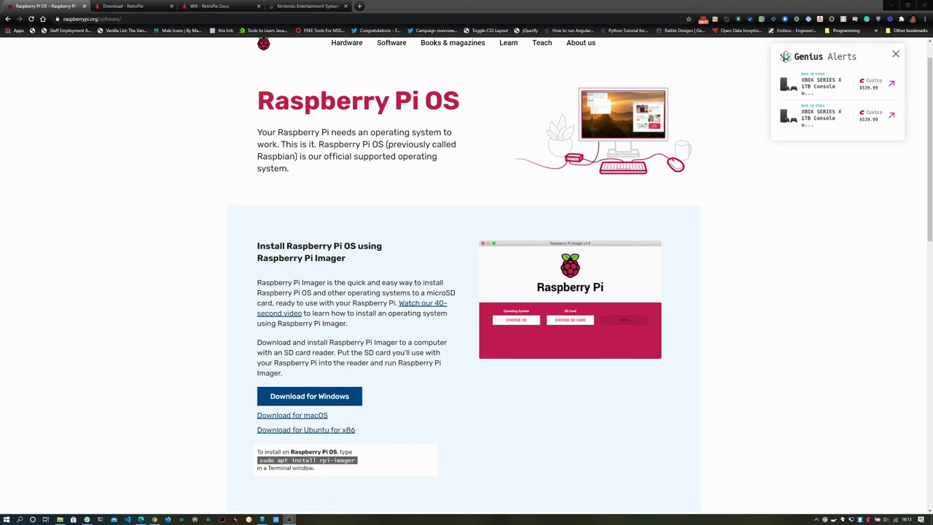
Switch to the browser's RetroPie manager page for Nintendo Entertainment System ROMs and go to the manager's home page.
left_click(273, 5)
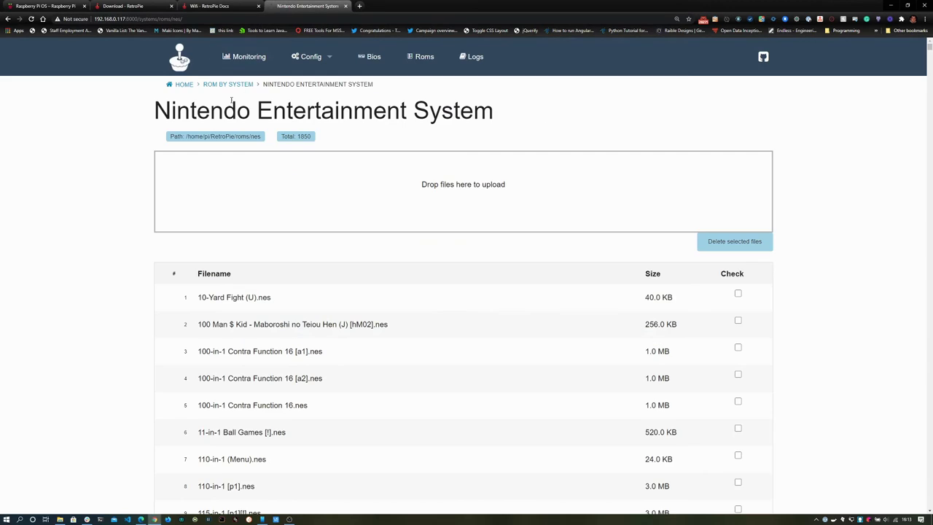
left_click(187, 64)
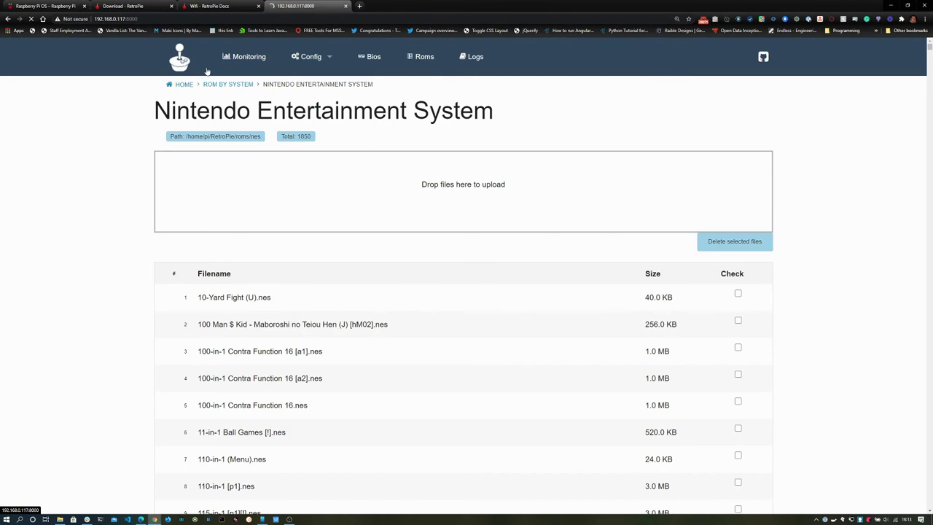
Open the ROM page for Super Nintendo Entertainment System from the manager's ROM systems overview.
left_click(93, 20)
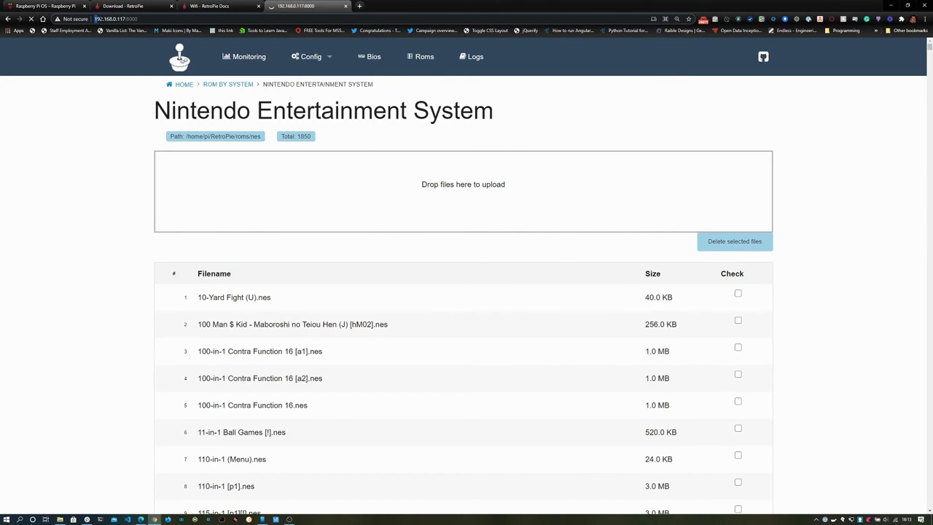
double_click(132, 19)
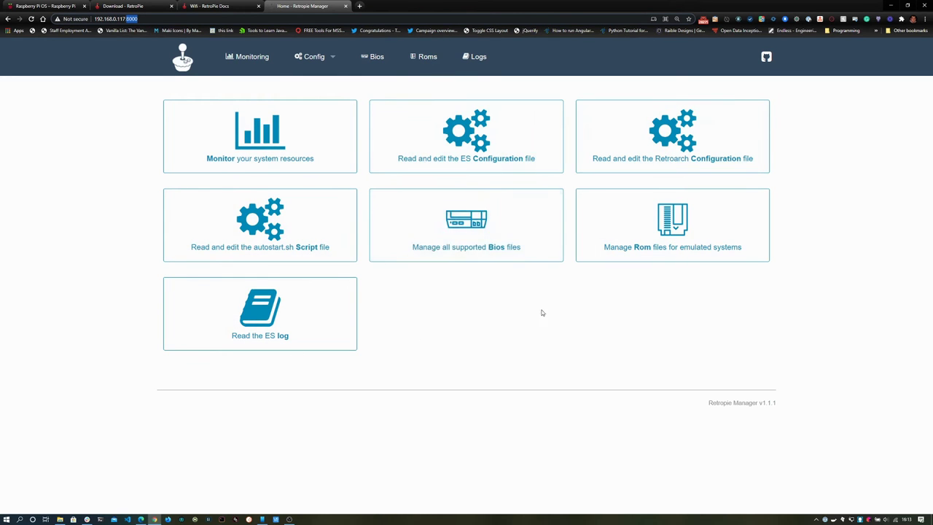
left_click(426, 63)
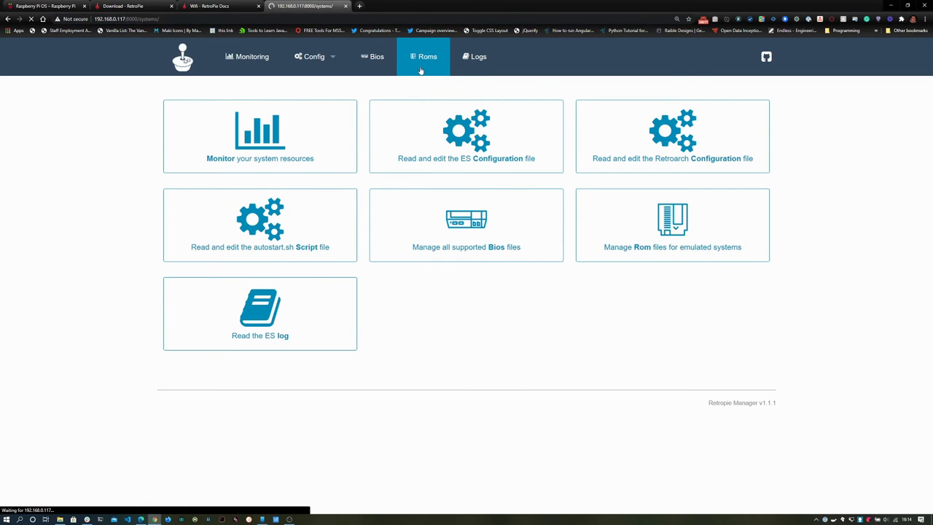
scroll(419, 168, "down", 15)
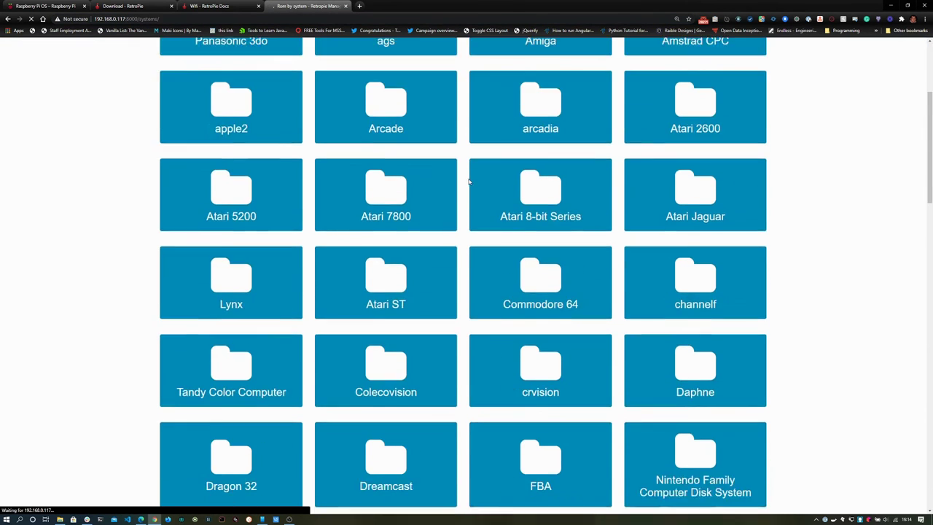
scroll(240, 320, "down", 3)
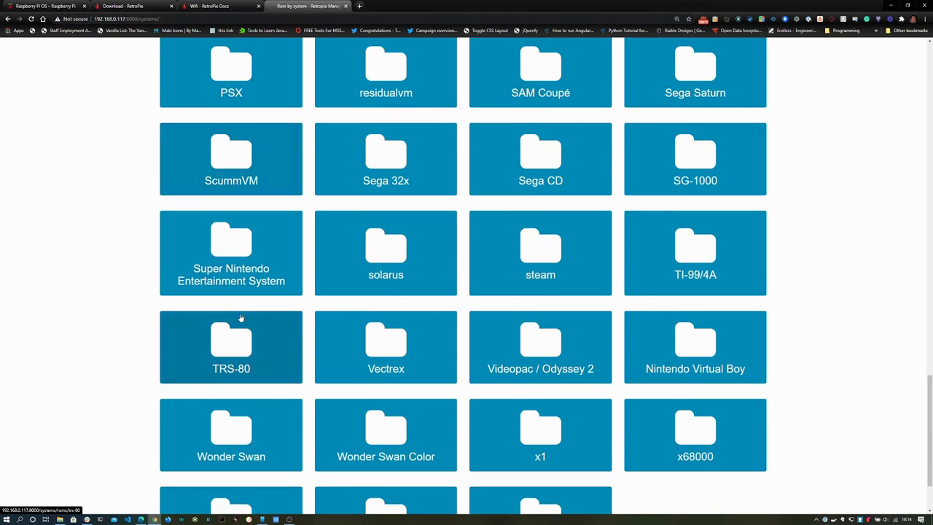
scroll(241, 306, "up", 1)
left_click(240, 295)
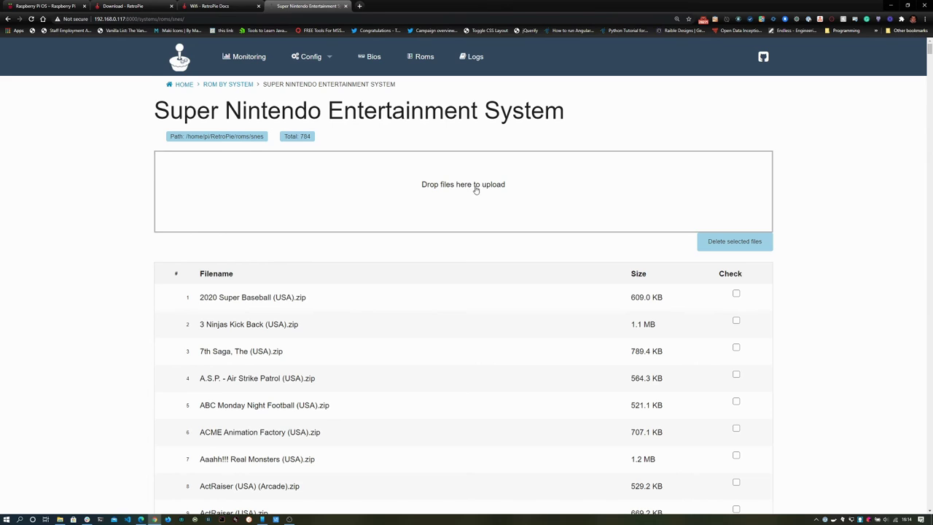
Bring up the file chooser for uploading Super Nintendo ROMs and dismiss it without choosing a file.
left_click(497, 208)
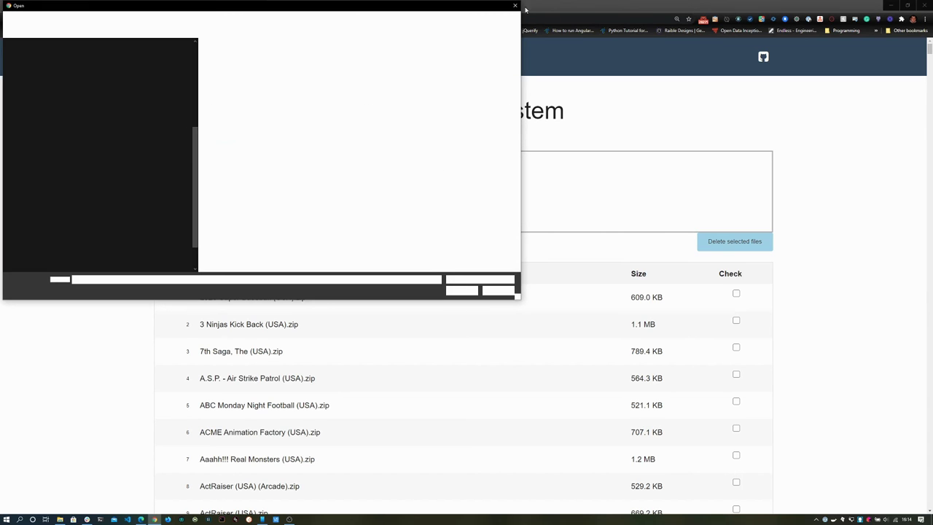
left_click(515, 6)
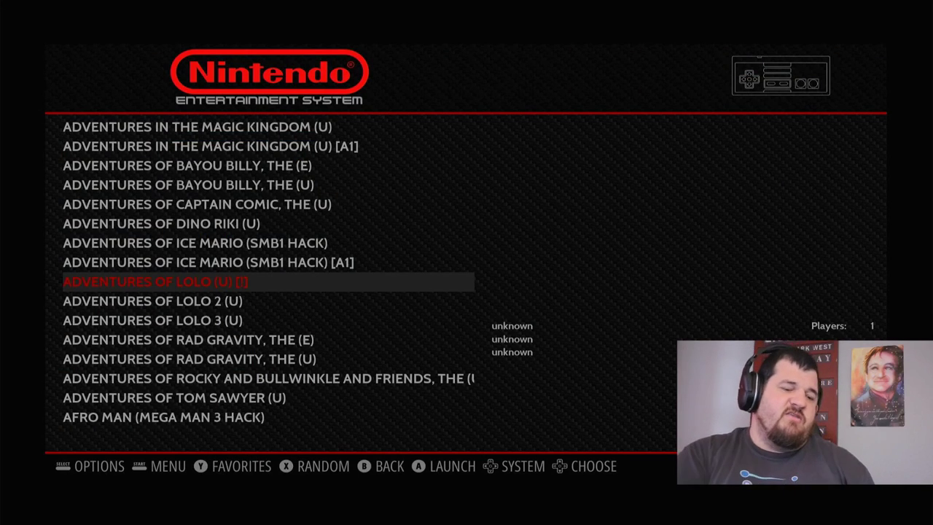
Leave the Nintendo Entertainment System game list in EmulationStation and browse the system carousel back towards Game Boy.
key("Escape")
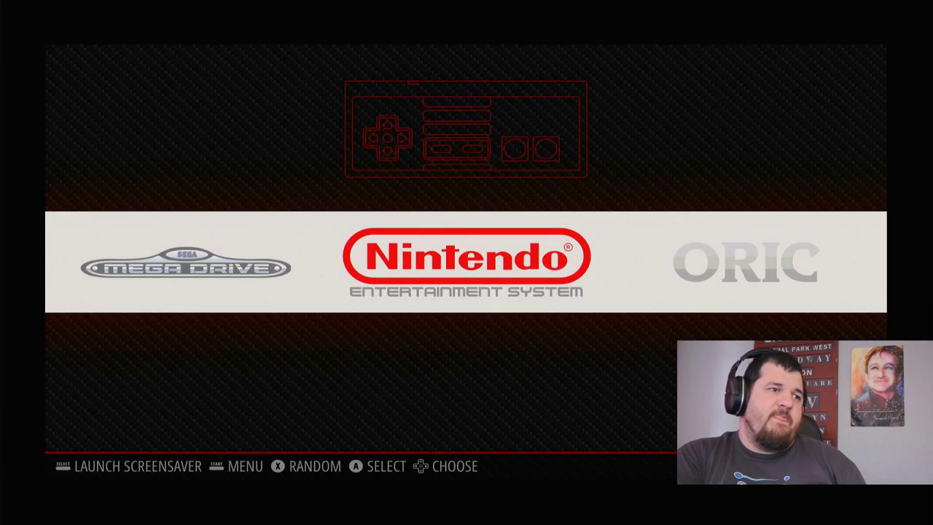
key("Left")
key("Left")
key("Right")
key("Right")
key("Right")
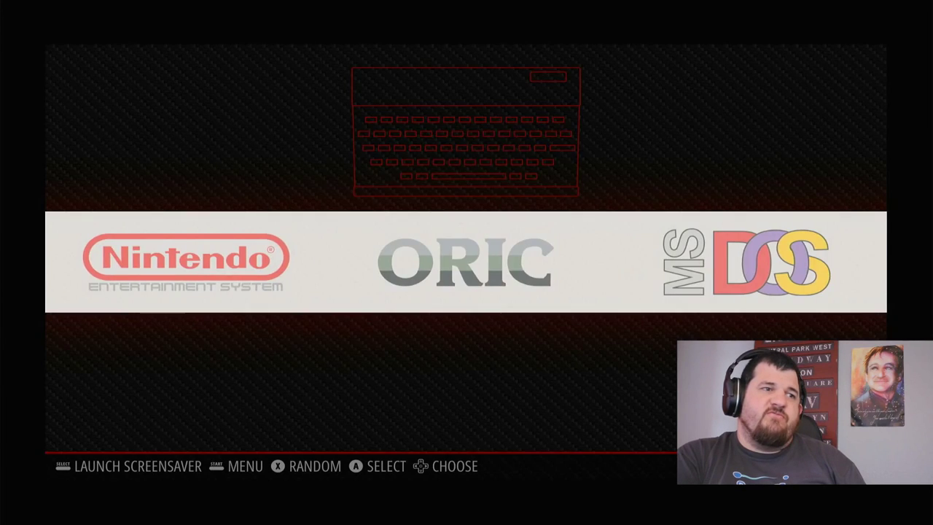
key("Left")
key("Left")
key("Left")
key("Left")
key("Left")
key("Left")
key("Left")
key("Left")
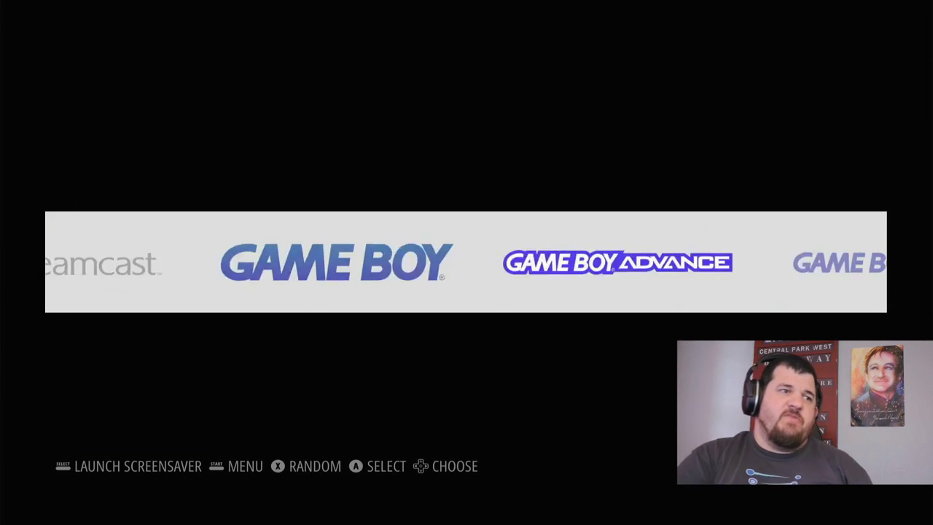